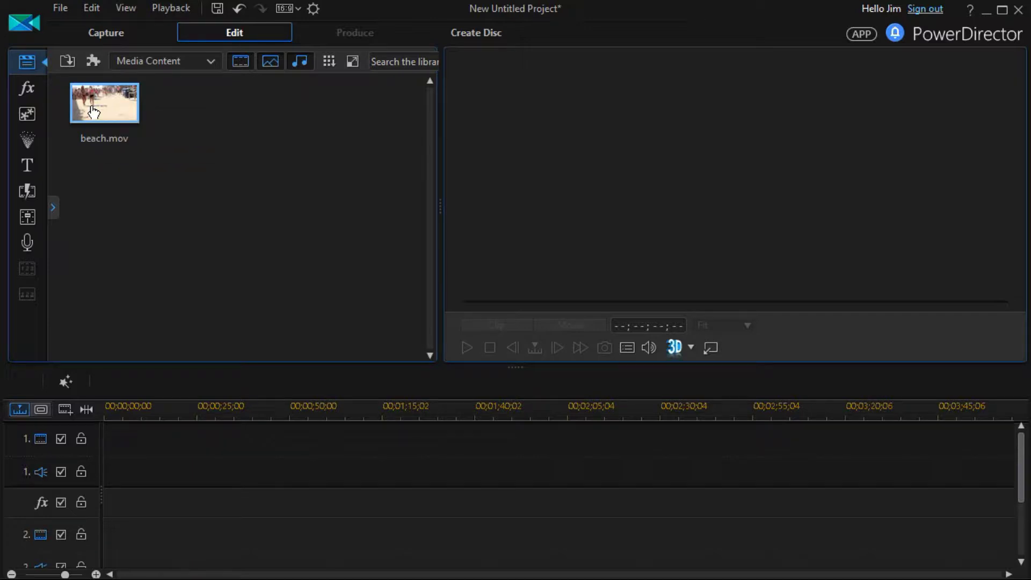
Step: Place beach.mov at the start of video track 1 and enable the ColorDirector Color Presets correction for it
{"action": "left_click_drag", "start_coordinate": [94, 112], "coordinate": [104, 455]}
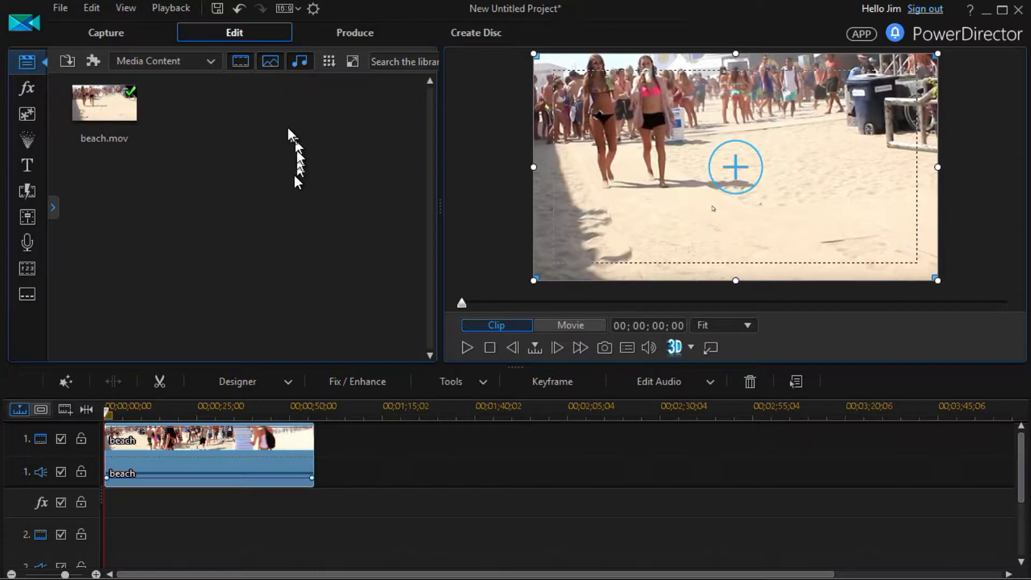
{"action": "left_click", "coordinate": [346, 381]}
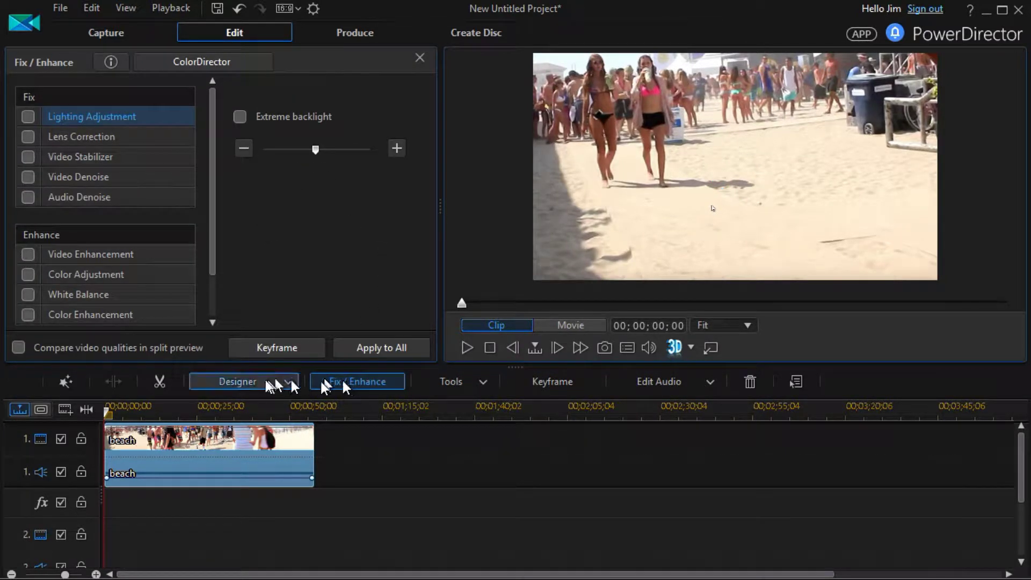
{"action": "left_click_drag", "start_coordinate": [211, 244], "coordinate": [202, 313]}
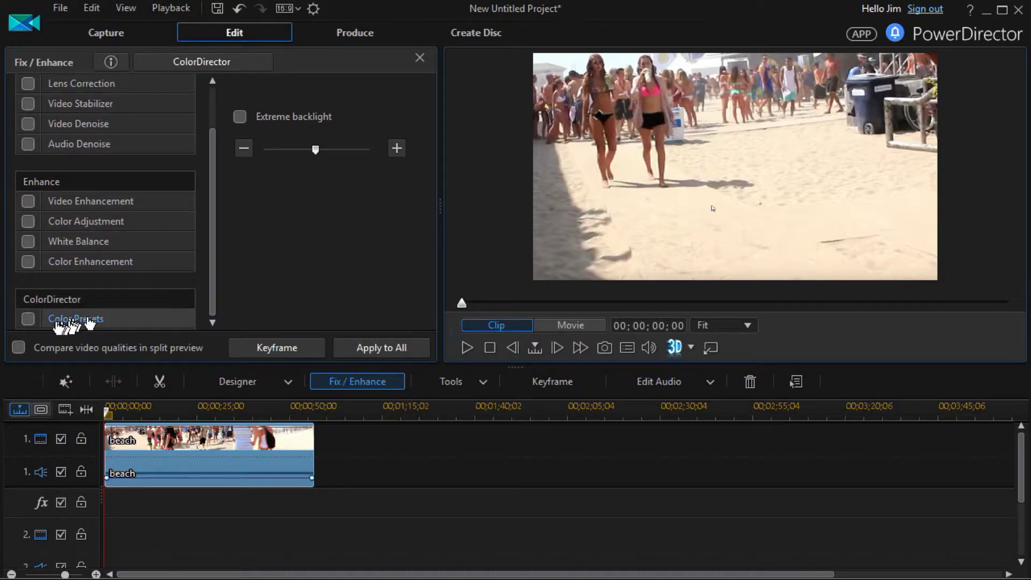
{"action": "left_click", "coordinate": [27, 319]}
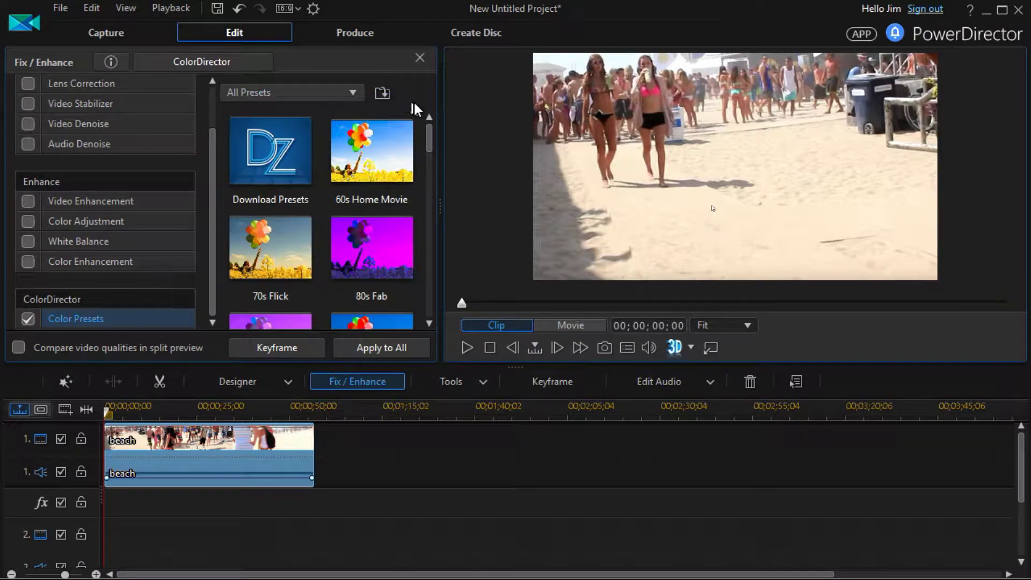
Step: Apply the Countryside look from the Sports Presets to the beach clip and preview a few seconds of playback
{"action": "left_click", "coordinate": [352, 93]}
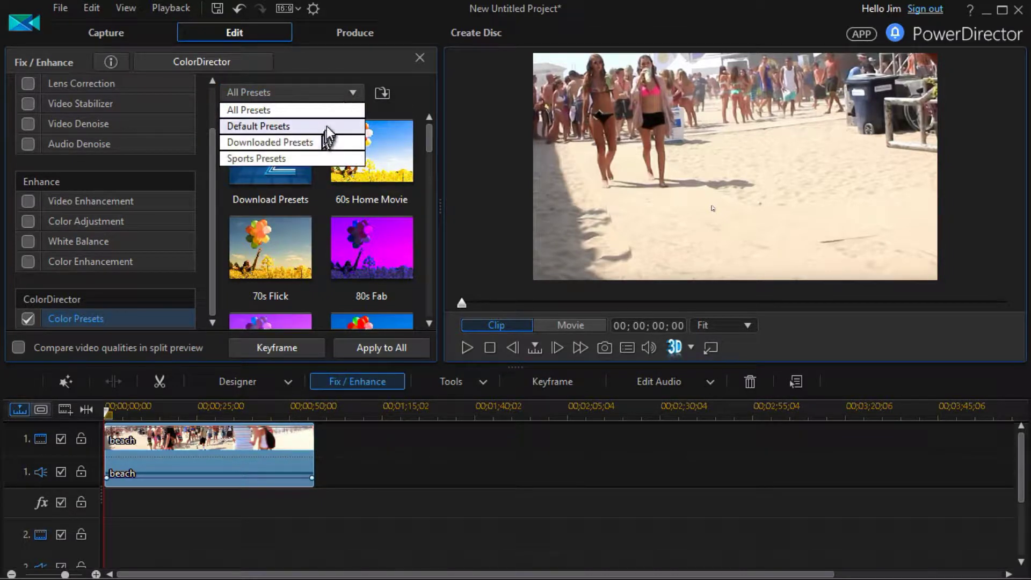
{"action": "left_click", "coordinate": [322, 158]}
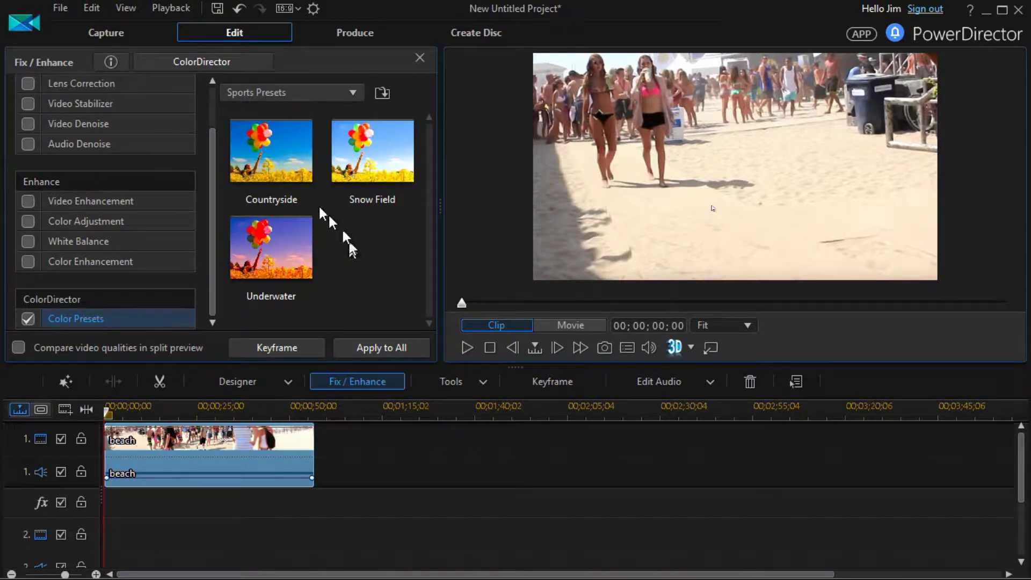
{"action": "left_click", "coordinate": [271, 154]}
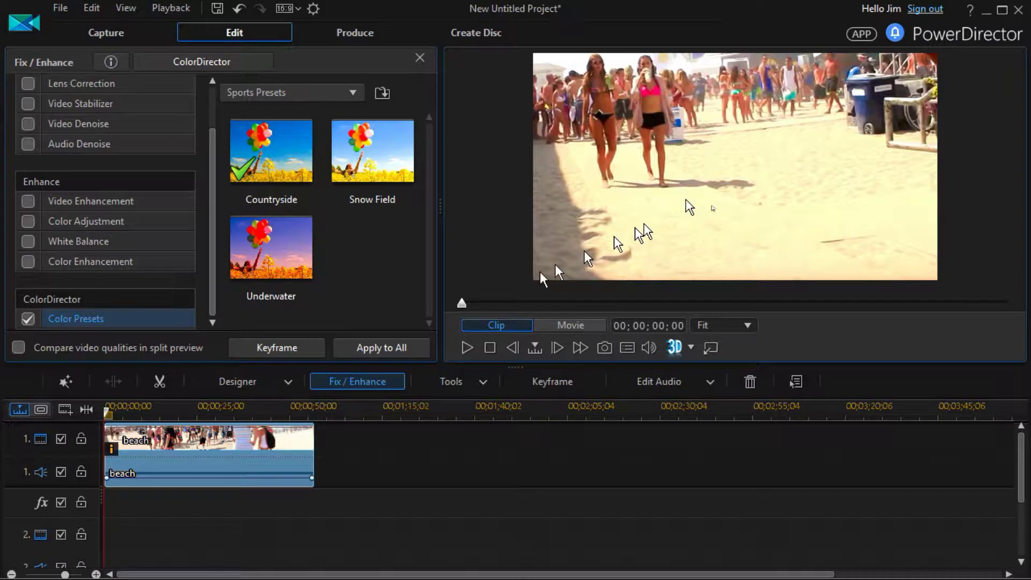
{"action": "left_click", "coordinate": [466, 348]}
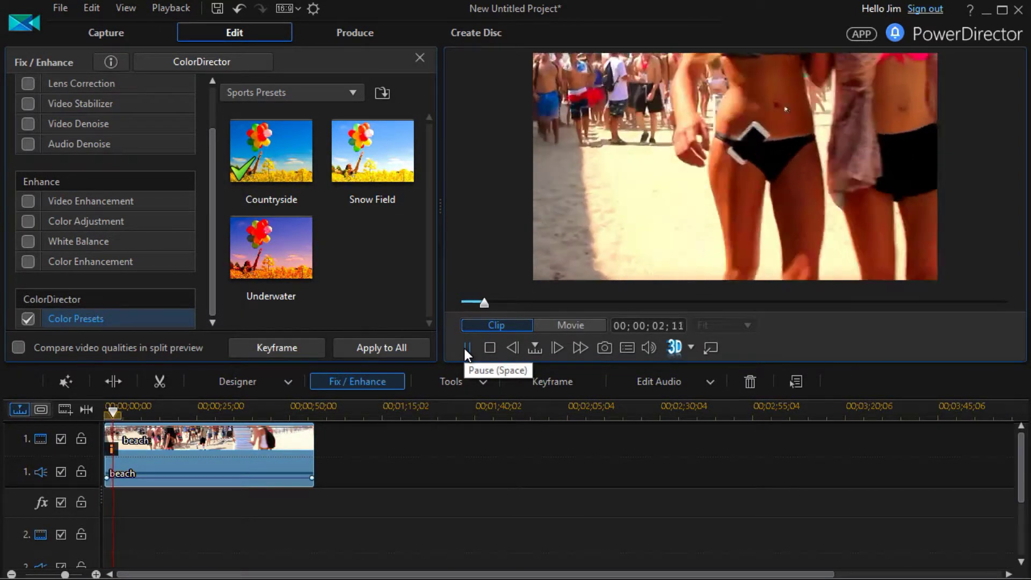
{"action": "left_click", "coordinate": [466, 349]}
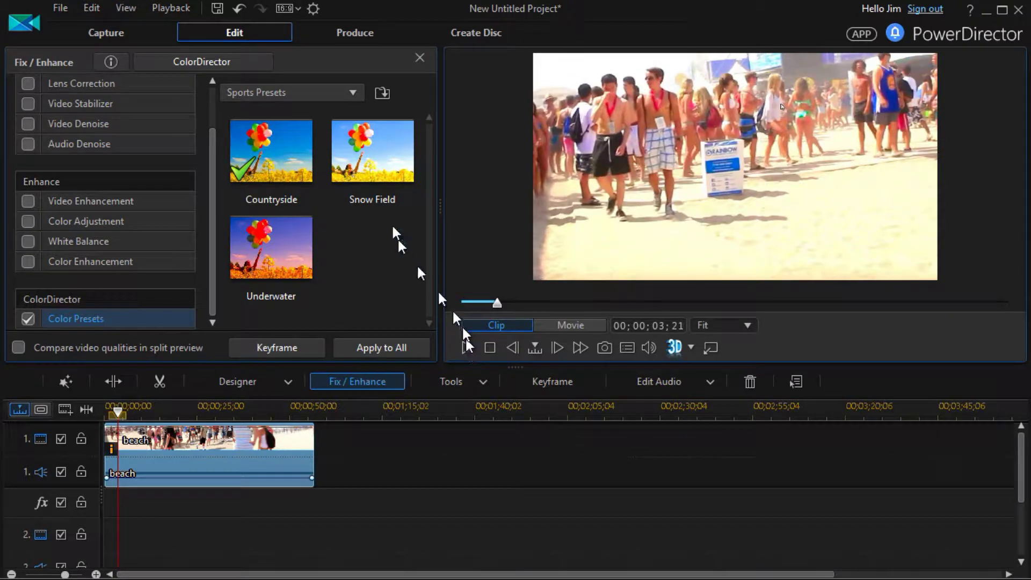
Step: Switch the beach clip to the Snow Field sports preset and preview it briefly
{"action": "left_click", "coordinate": [382, 155]}
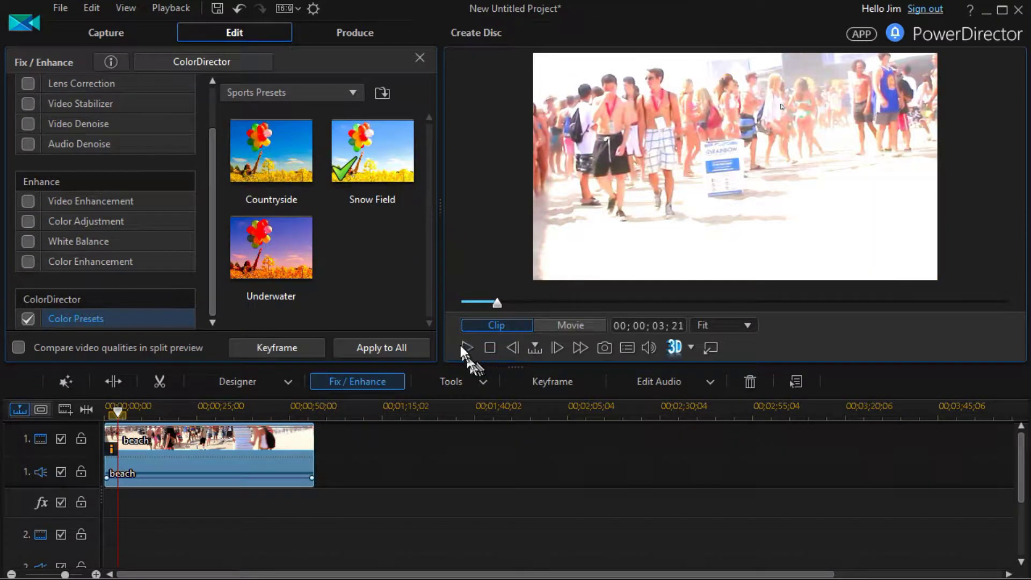
{"action": "left_click", "coordinate": [466, 348]}
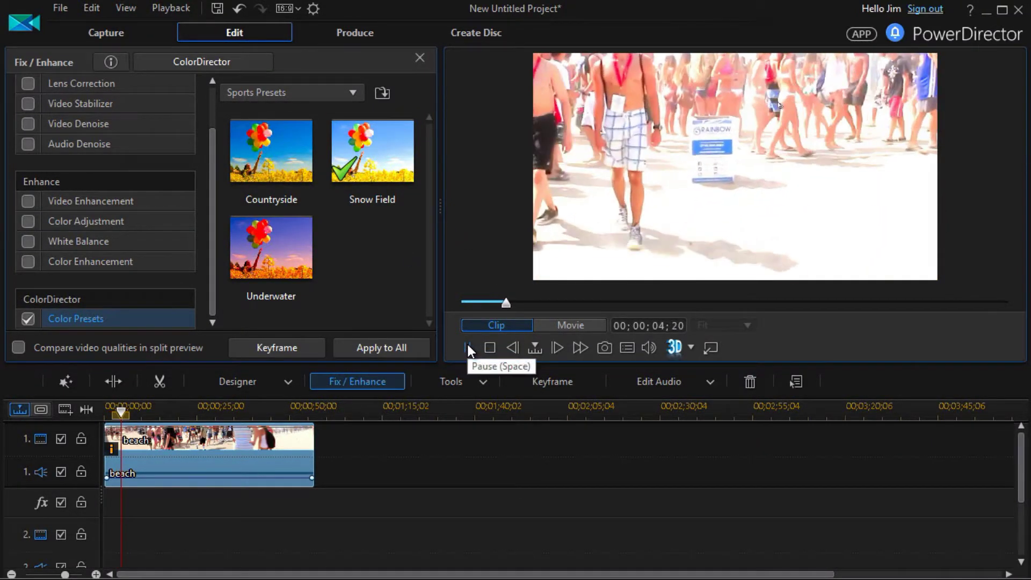
{"action": "left_click", "coordinate": [468, 349]}
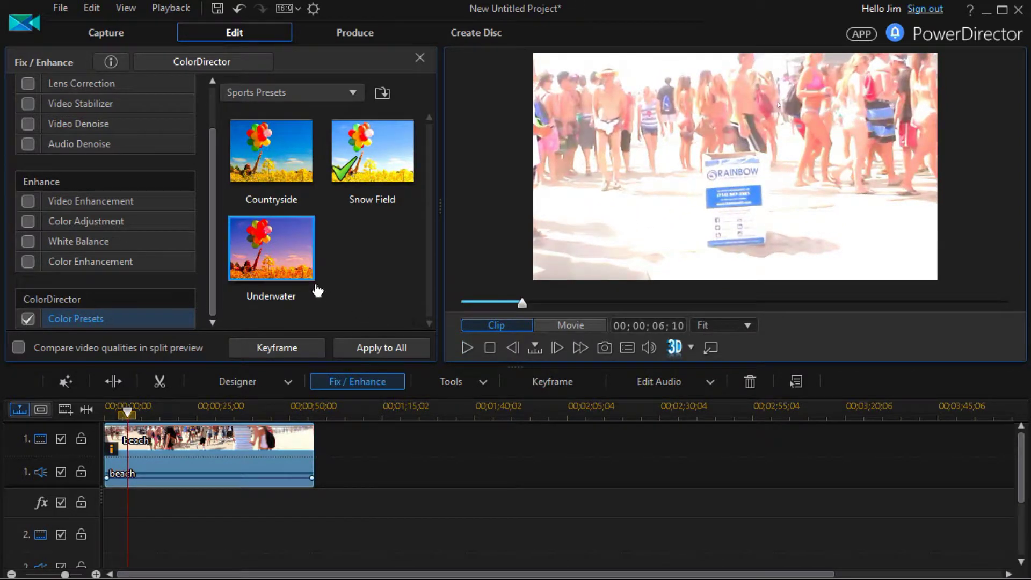
Step: Switch the beach clip to the Underwater sports preset and play a short stretch of it
{"action": "left_click", "coordinate": [293, 263]}
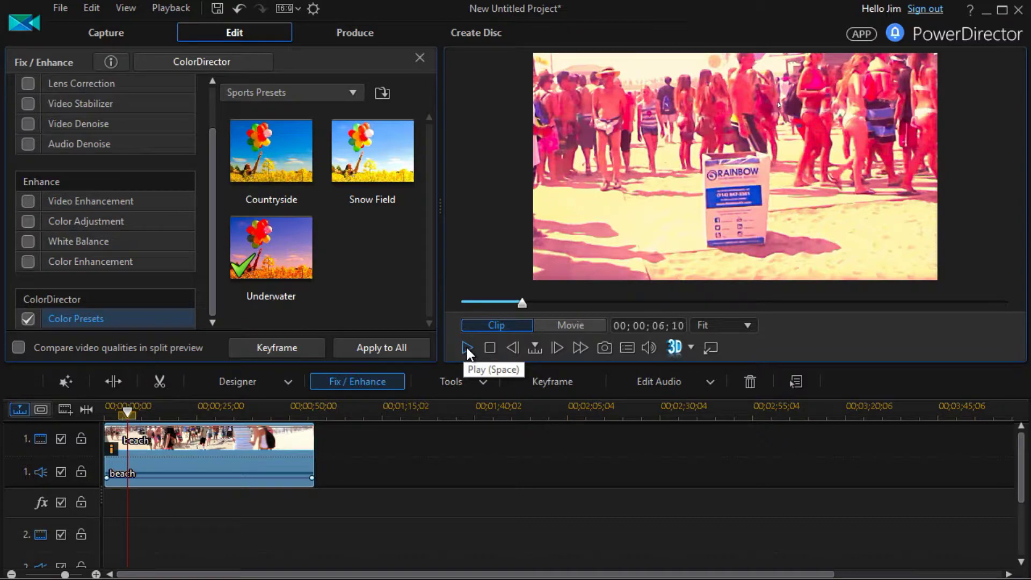
{"action": "left_click", "coordinate": [466, 347]}
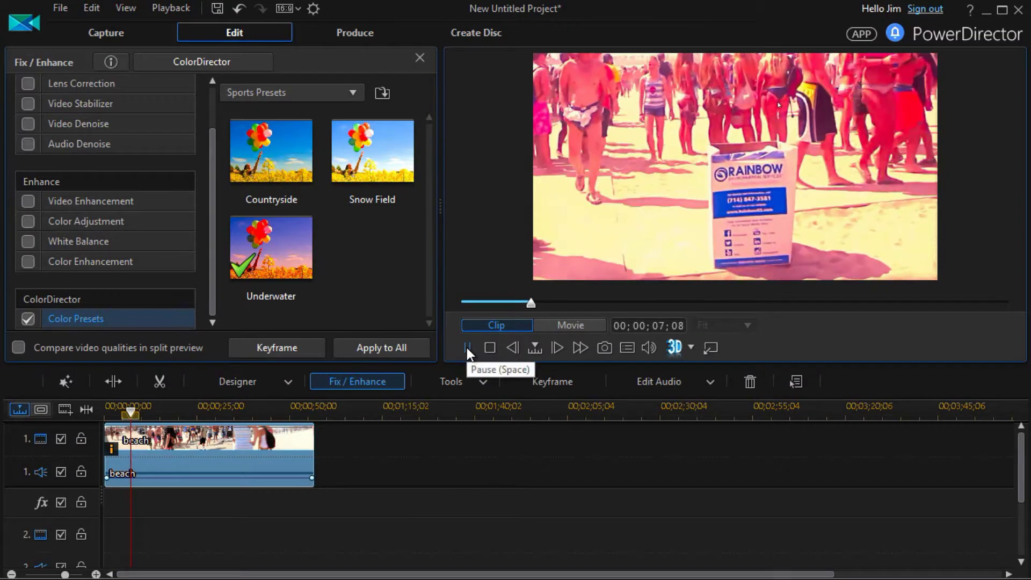
{"action": "left_click", "coordinate": [466, 347]}
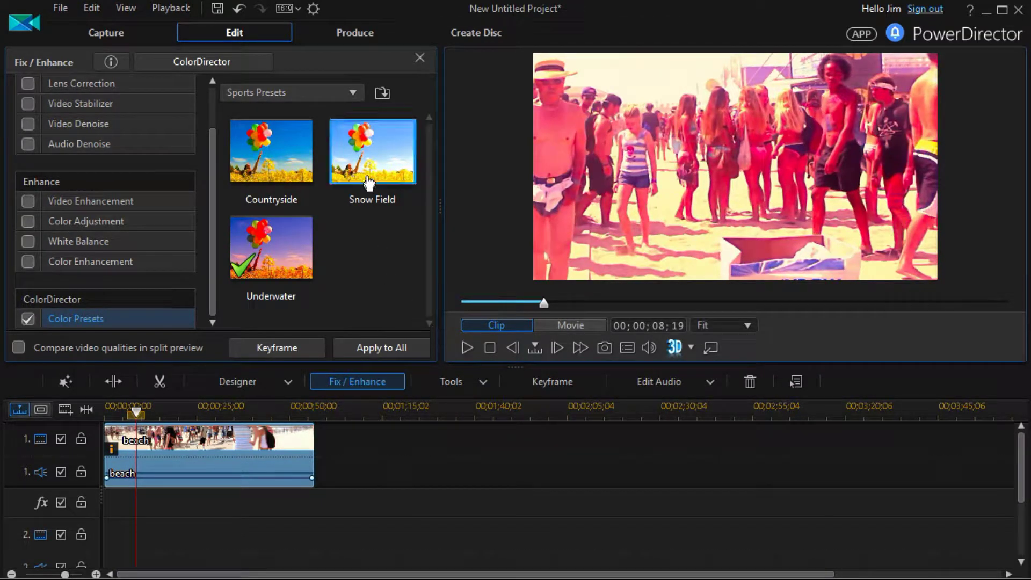
Step: Apply the Post Production look from the Downloaded Presets to the beach clip and preview its playback
{"action": "left_click", "coordinate": [353, 91]}
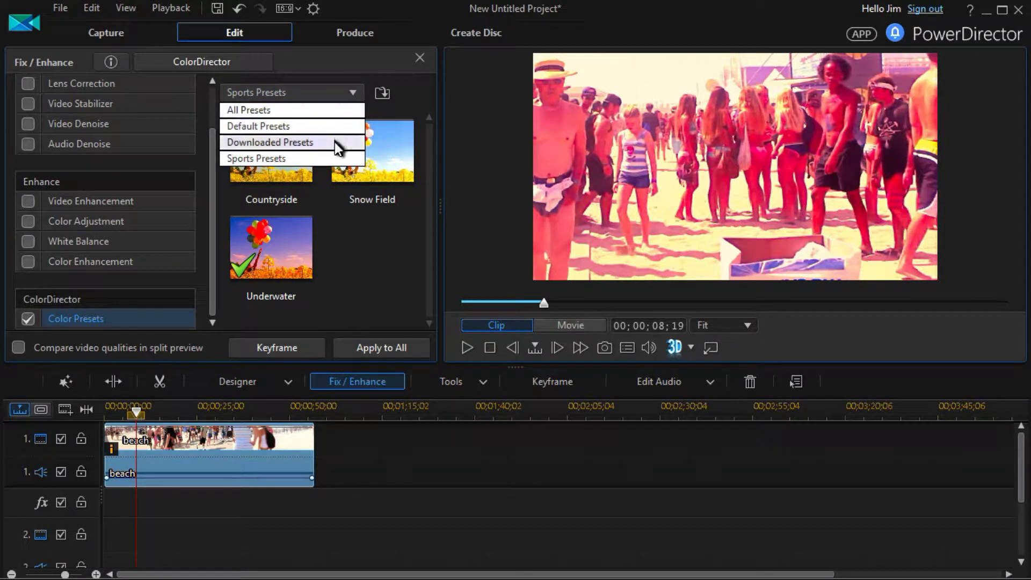
{"action": "left_click", "coordinate": [316, 142]}
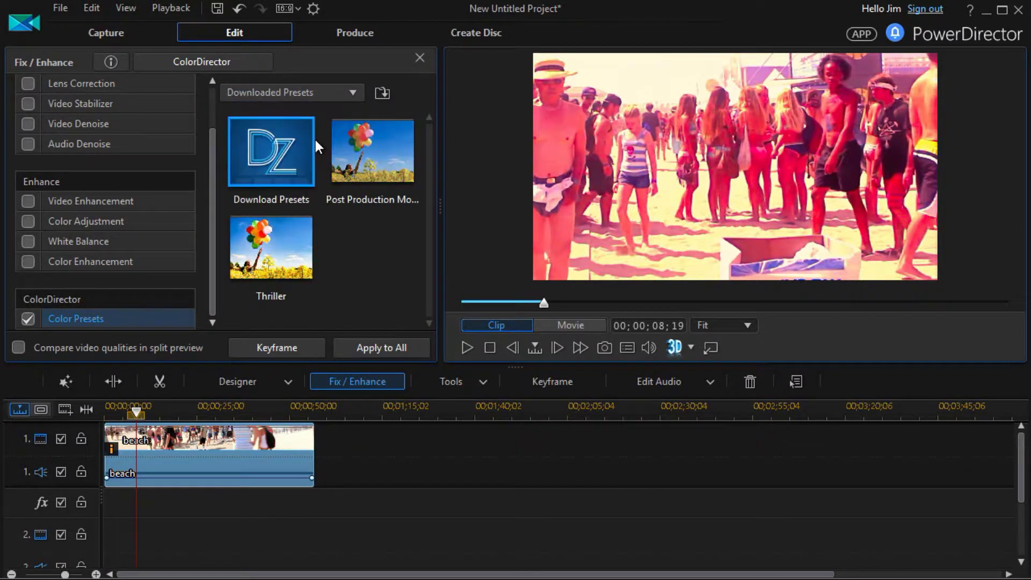
{"action": "left_click", "coordinate": [389, 164]}
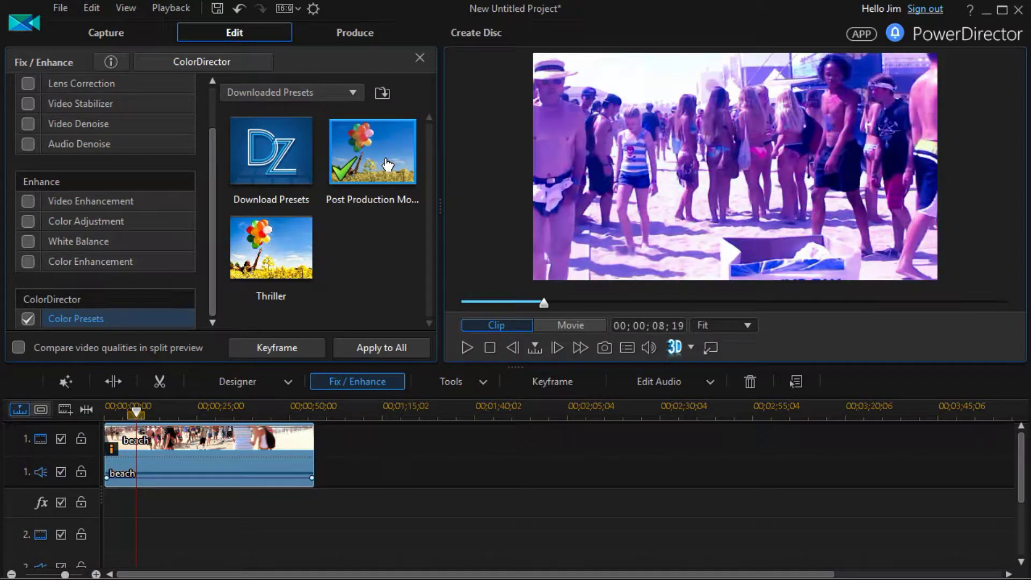
{"action": "left_click", "coordinate": [466, 348]}
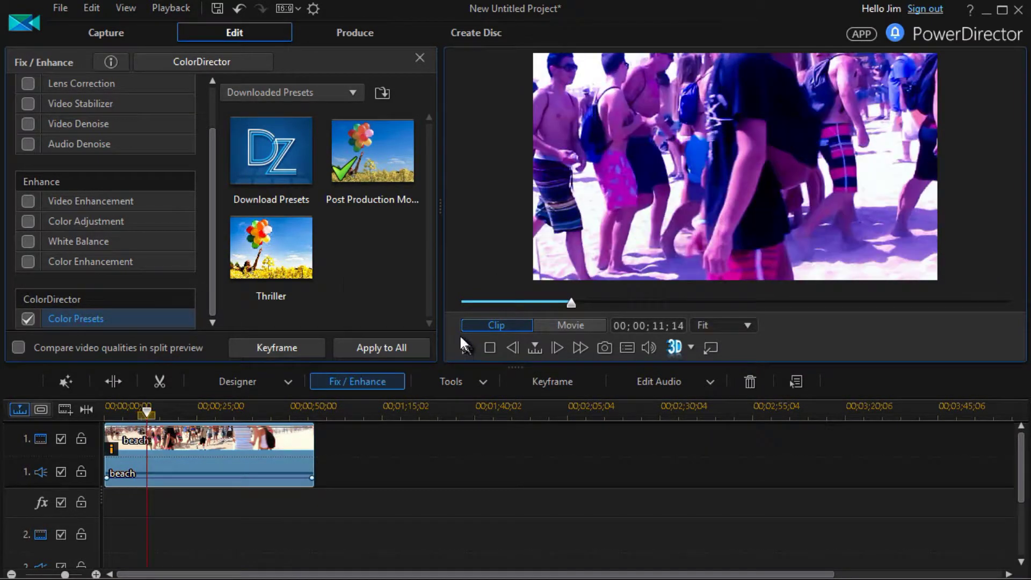
Step: Try the downloaded Thriller preset on the beach clip with a short playback preview, and remove the preset again
{"action": "left_click", "coordinate": [285, 261]}
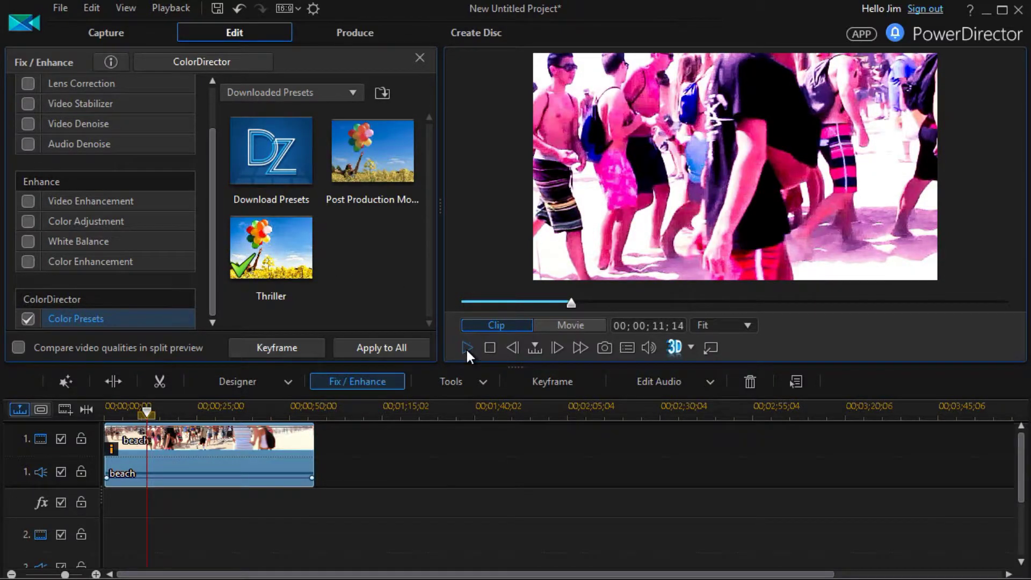
{"action": "left_click", "coordinate": [466, 347]}
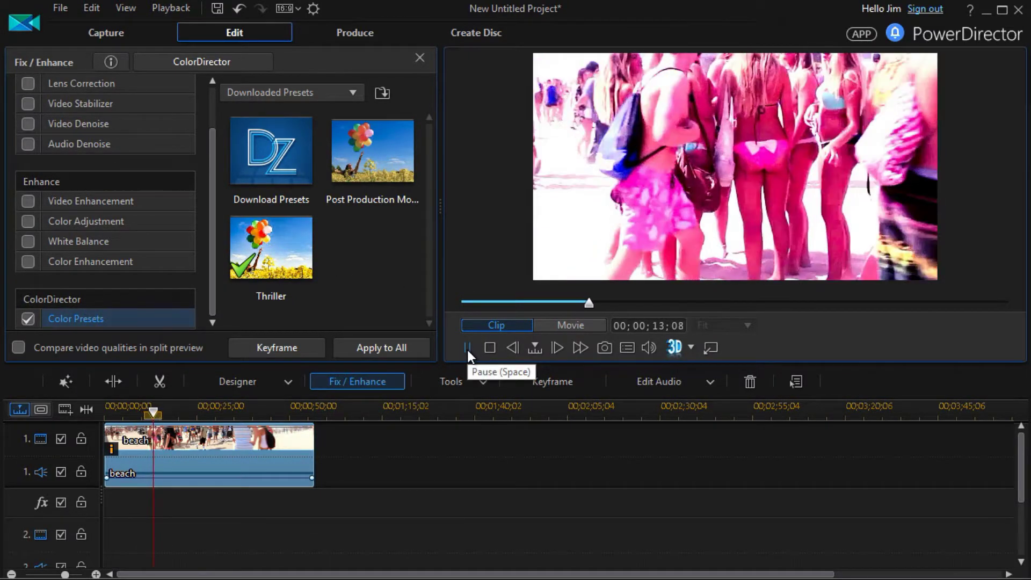
{"action": "left_click", "coordinate": [467, 349]}
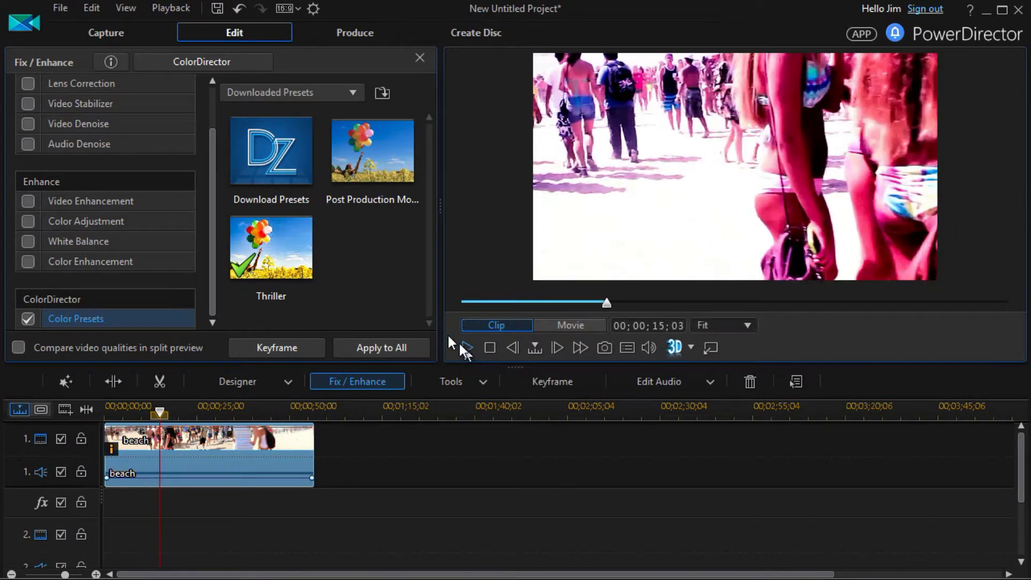
{"action": "left_click", "coordinate": [282, 262]}
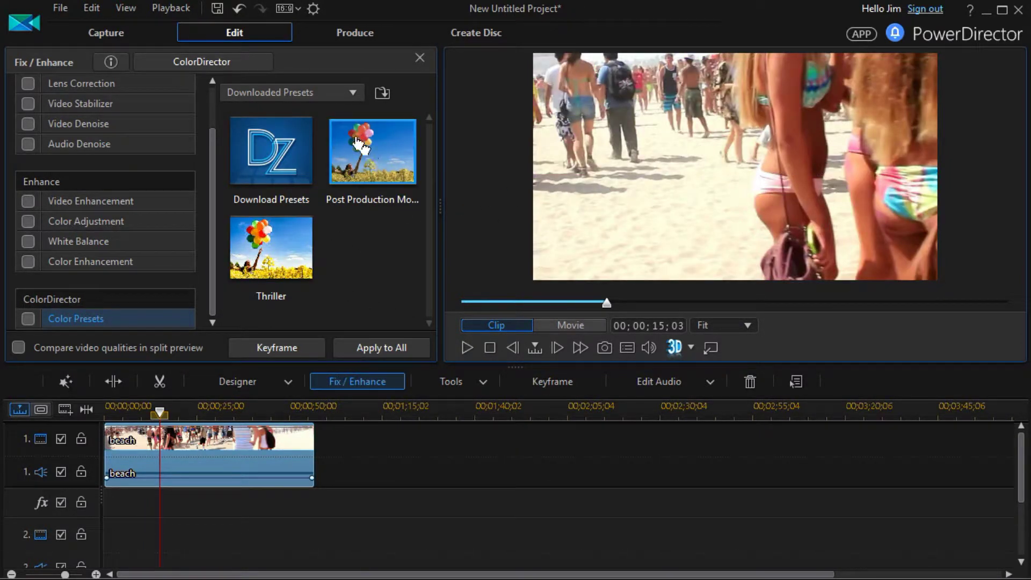
Step: Apply the 60s Home Movie look from the Default Presets to the beach clip and preview it
{"action": "left_click", "coordinate": [350, 97]}
{"action": "left_click", "coordinate": [339, 126]}
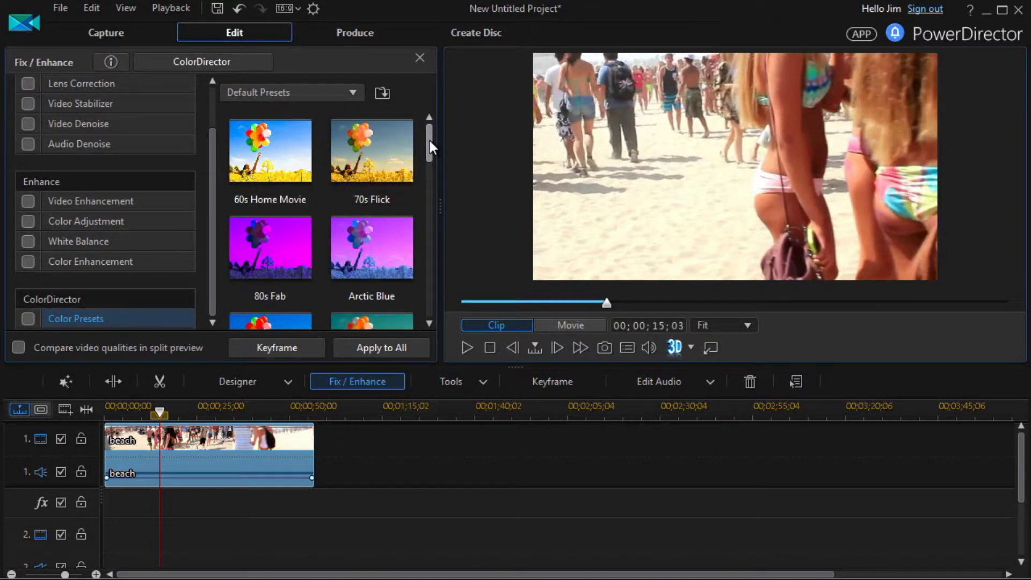
{"action": "left_click", "coordinate": [273, 154]}
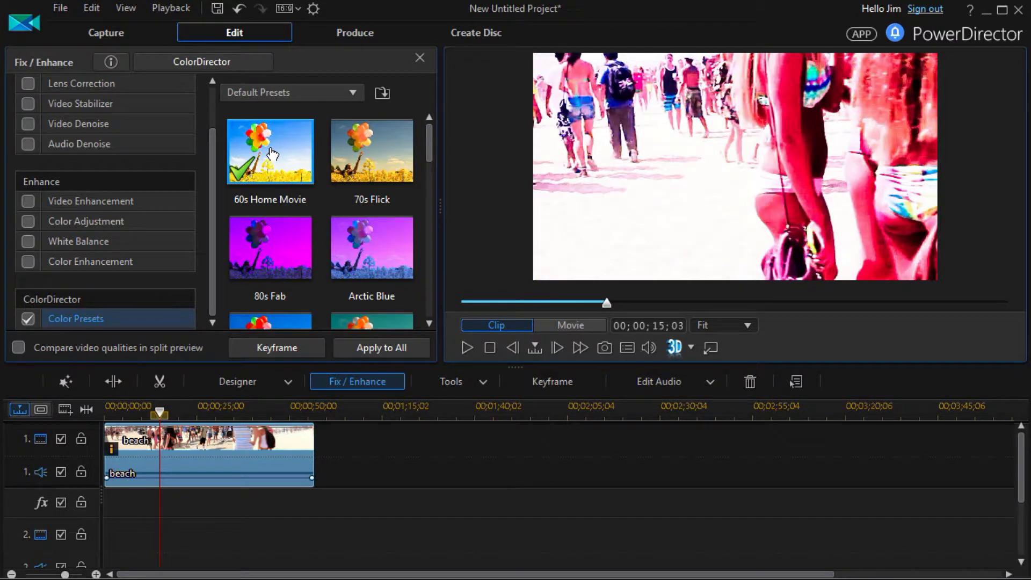
{"action": "left_click", "coordinate": [467, 349]}
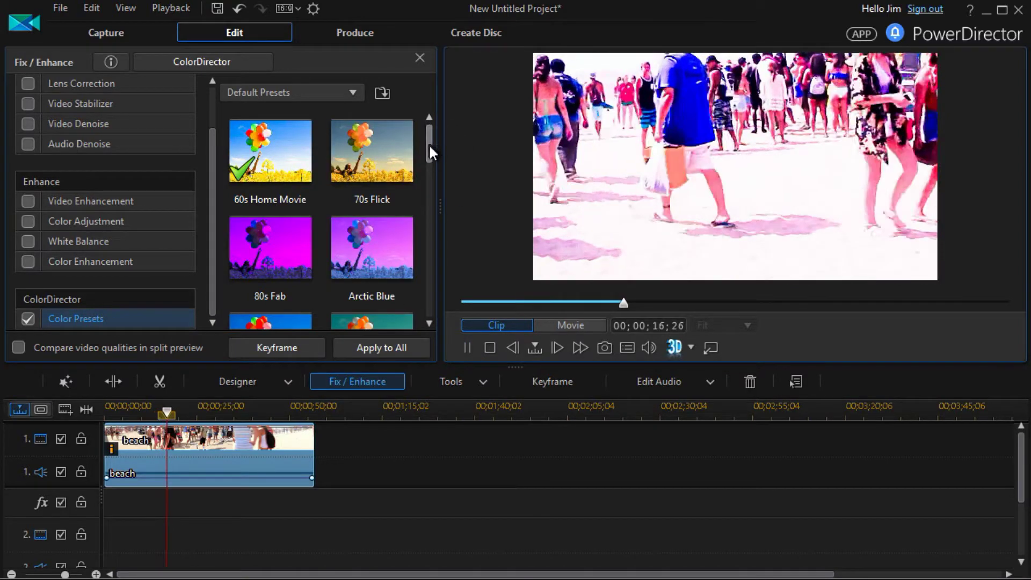
Step: Apply the Red Dawn default preset to the beach clip and preview a few seconds of it
{"action": "left_click_drag", "start_coordinate": [429, 143], "coordinate": [422, 231]}
{"action": "left_click", "coordinate": [395, 193]}
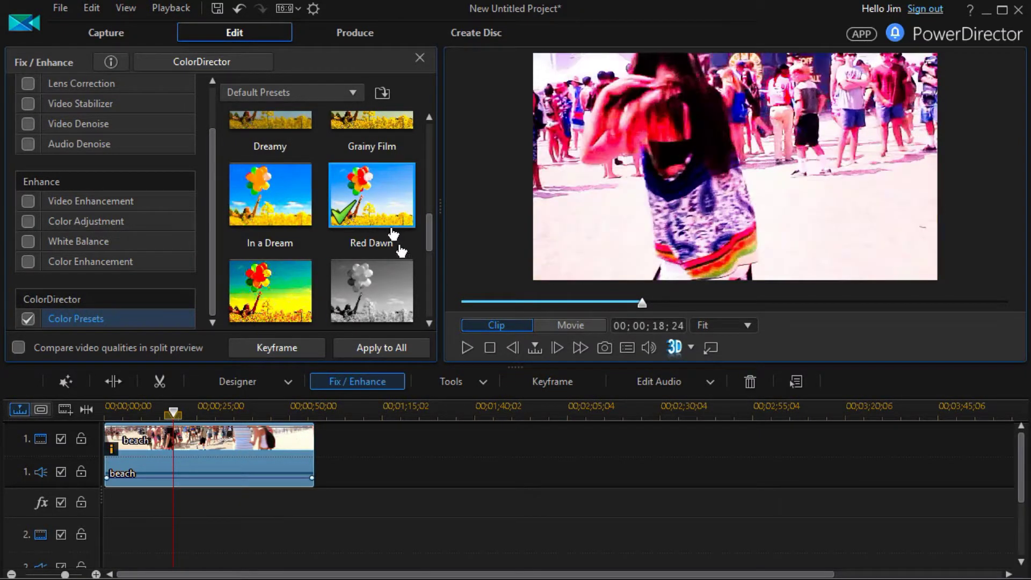
{"action": "left_click", "coordinate": [467, 348]}
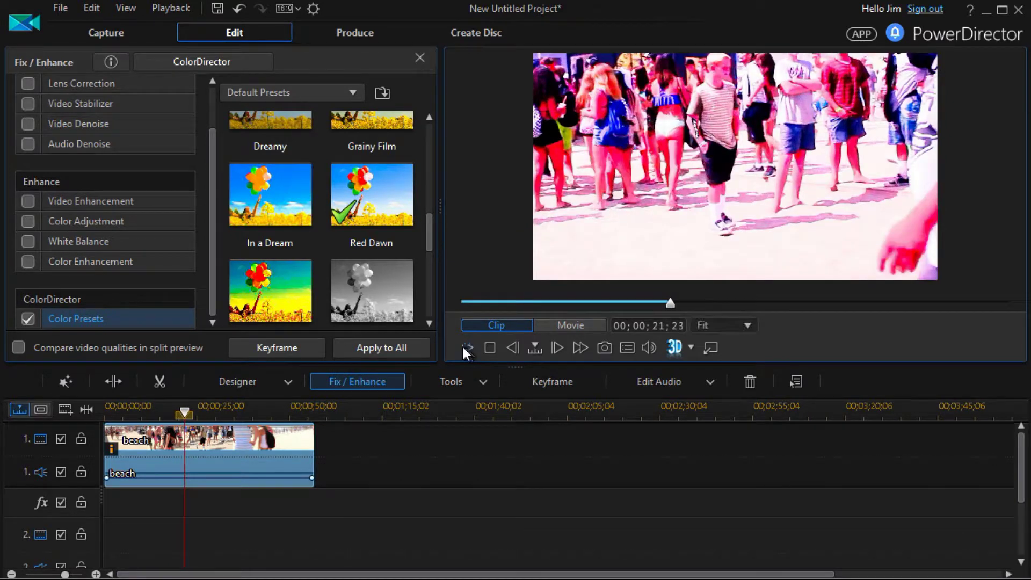
{"action": "left_click", "coordinate": [464, 345]}
Step: Apply the Silent Era default preset to the beach clip and preview the result briefly
{"action": "left_click_drag", "start_coordinate": [429, 233], "coordinate": [428, 261]}
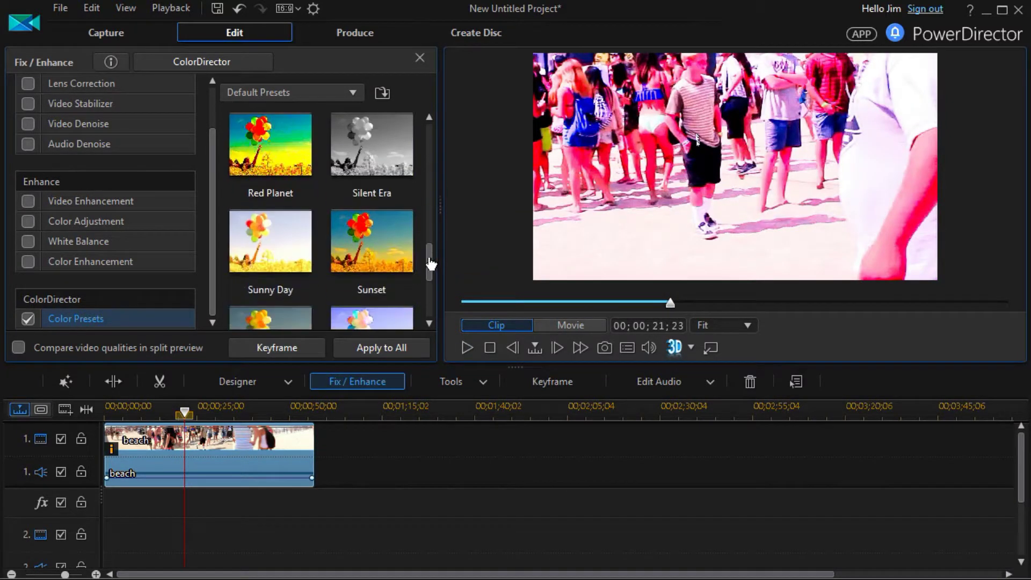
{"action": "left_click", "coordinate": [372, 162]}
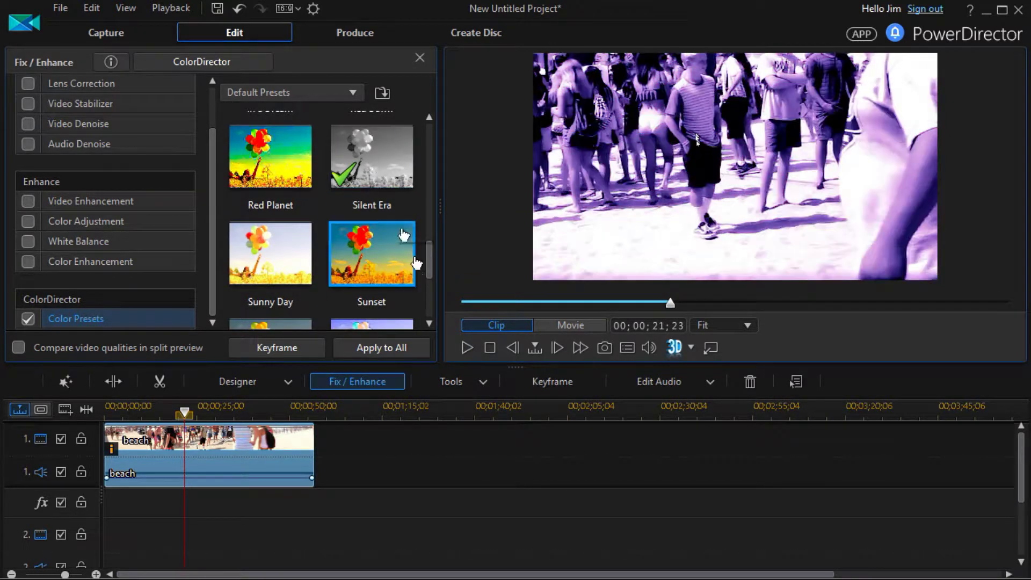
{"action": "left_click", "coordinate": [468, 348]}
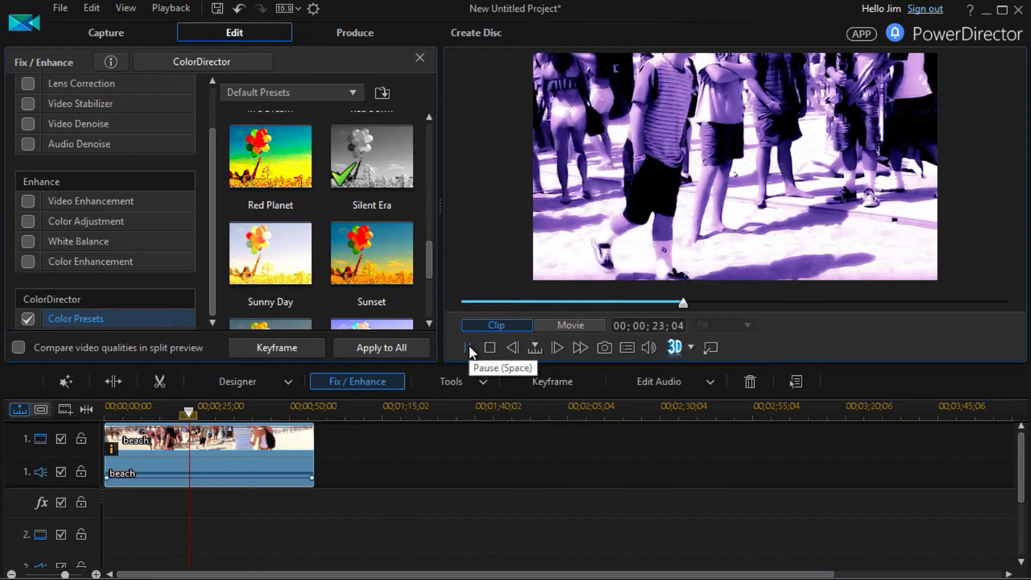
{"action": "left_click", "coordinate": [469, 348]}
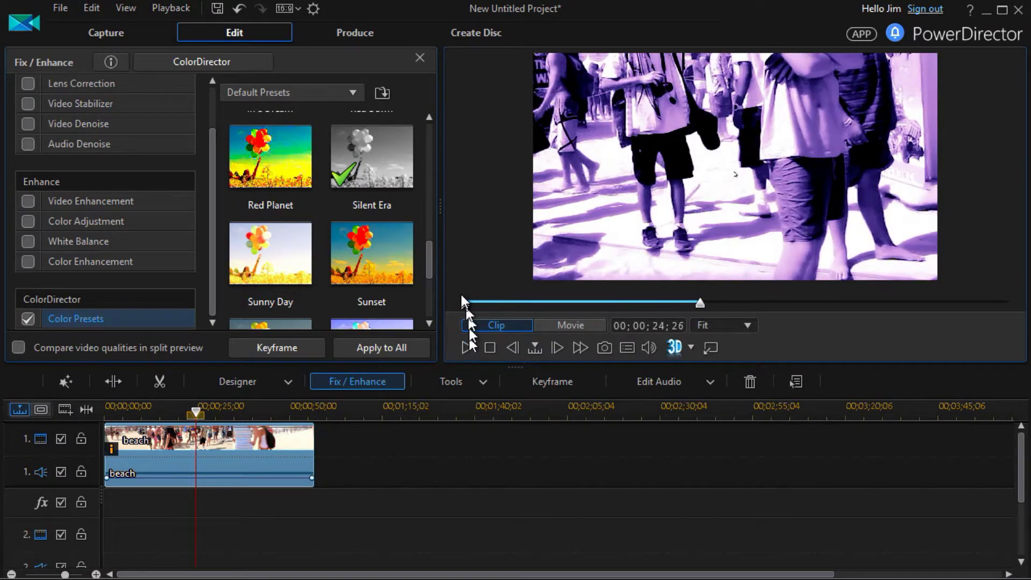
Step: Apply the Tangerine Dream default preset to the beach clip and play it back
{"action": "left_click_drag", "start_coordinate": [427, 268], "coordinate": [429, 325]}
{"action": "left_click", "coordinate": [245, 172]}
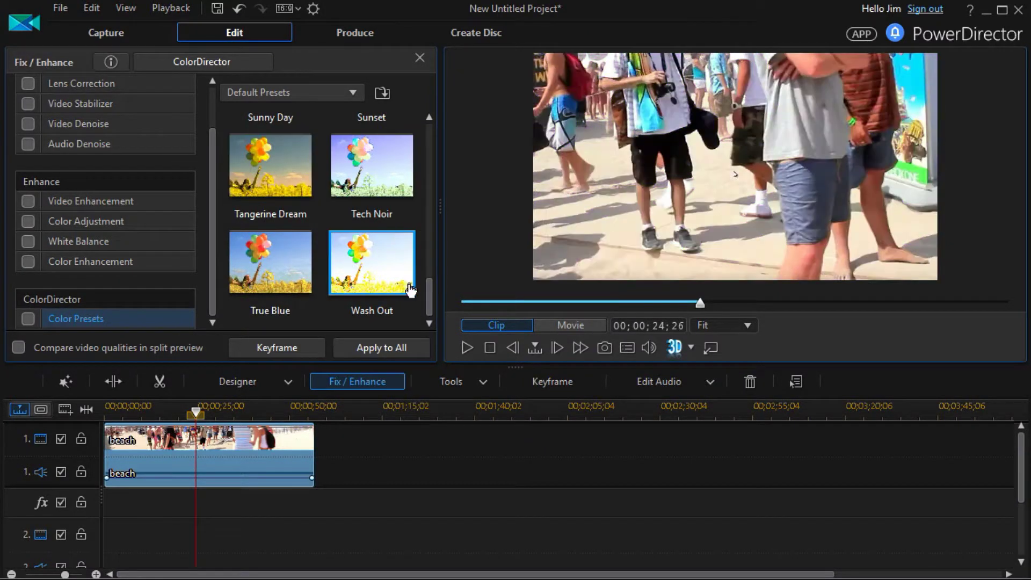
{"action": "left_click", "coordinate": [288, 194]}
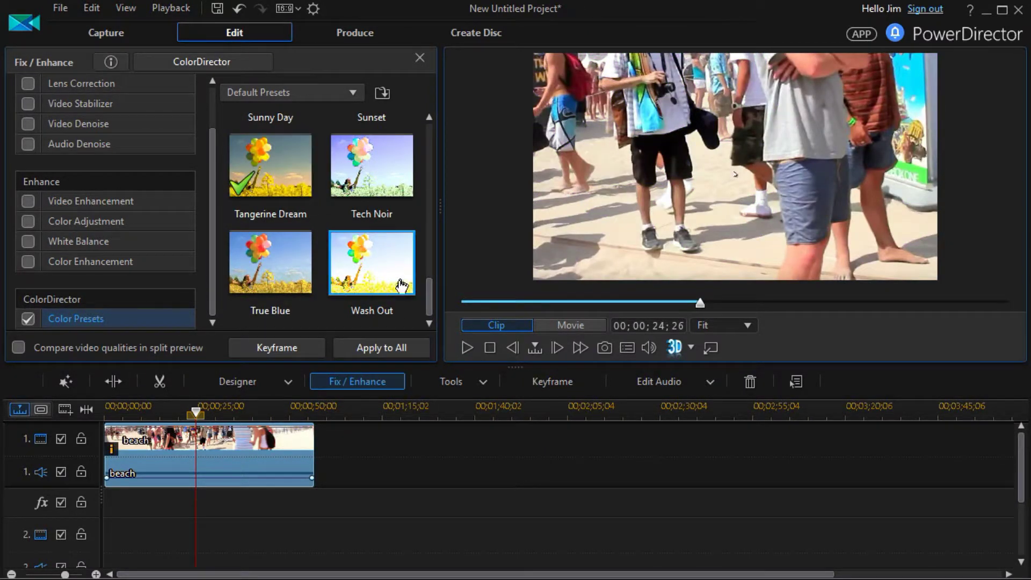
{"action": "left_click", "coordinate": [466, 345]}
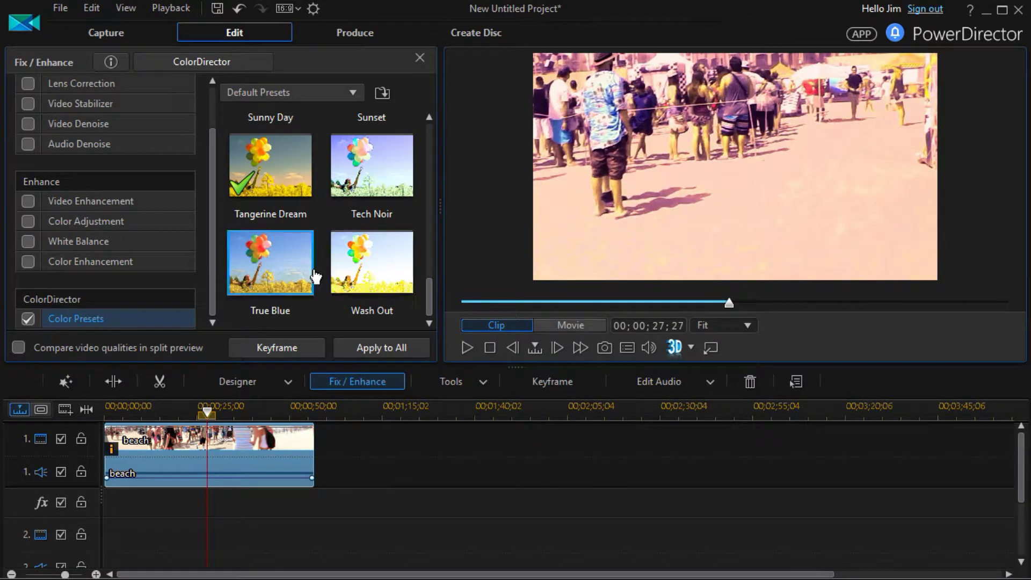
Step: Apply the Wash Out default preset to the beach clip and preview a few seconds of it
{"action": "left_click", "coordinate": [392, 274]}
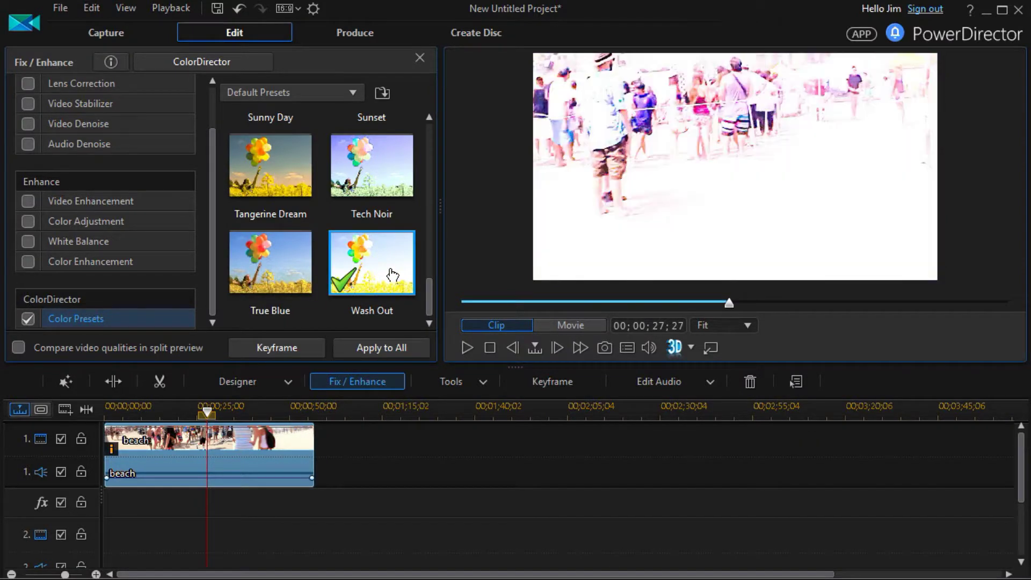
{"action": "left_click", "coordinate": [466, 346]}
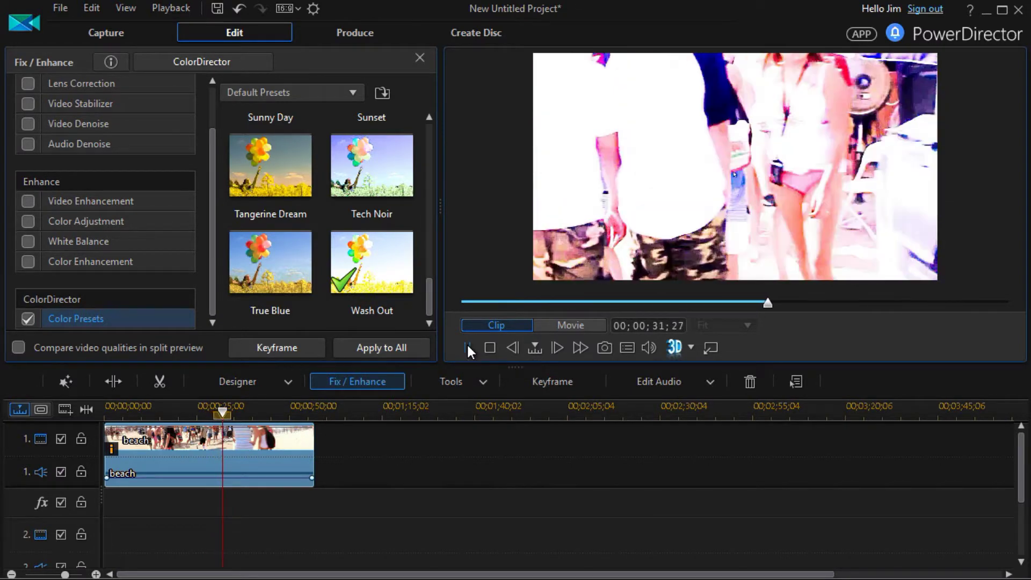
{"action": "left_click", "coordinate": [467, 348]}
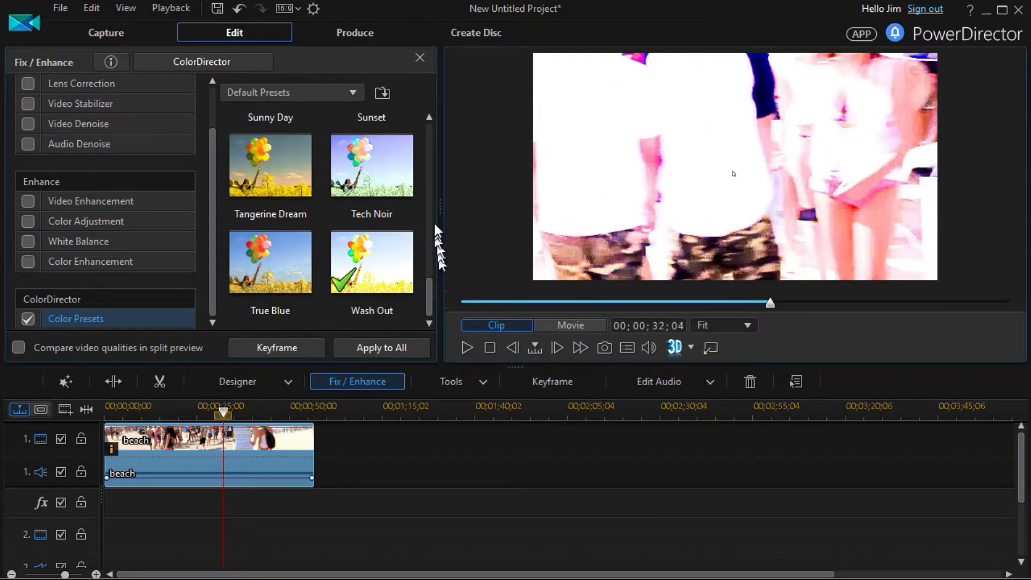
Step: Replace the current look on the beach clip with the Dreamy default preset and play the clip back
{"action": "left_click_drag", "start_coordinate": [431, 295], "coordinate": [426, 208]}
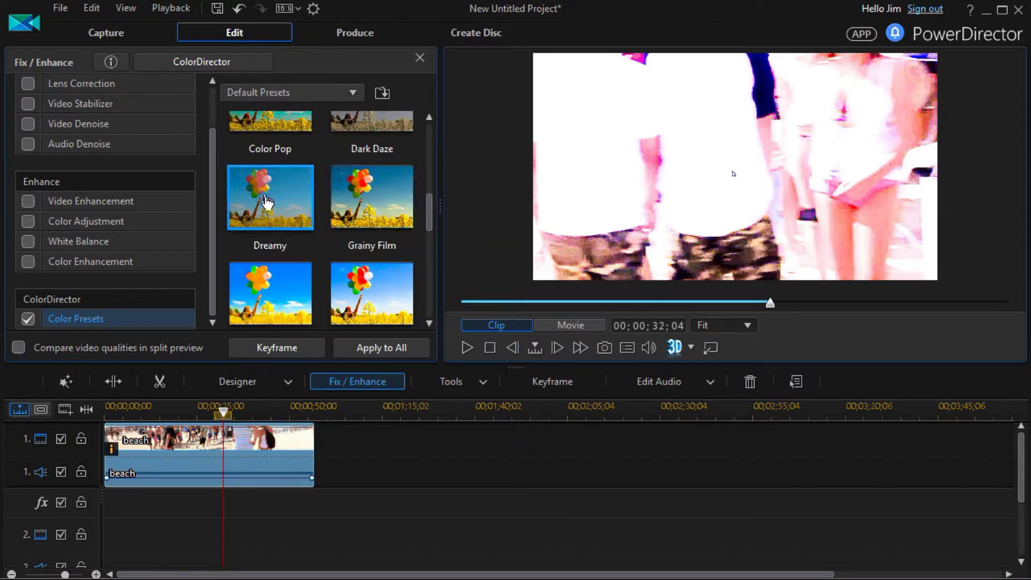
{"action": "left_click", "coordinate": [279, 212]}
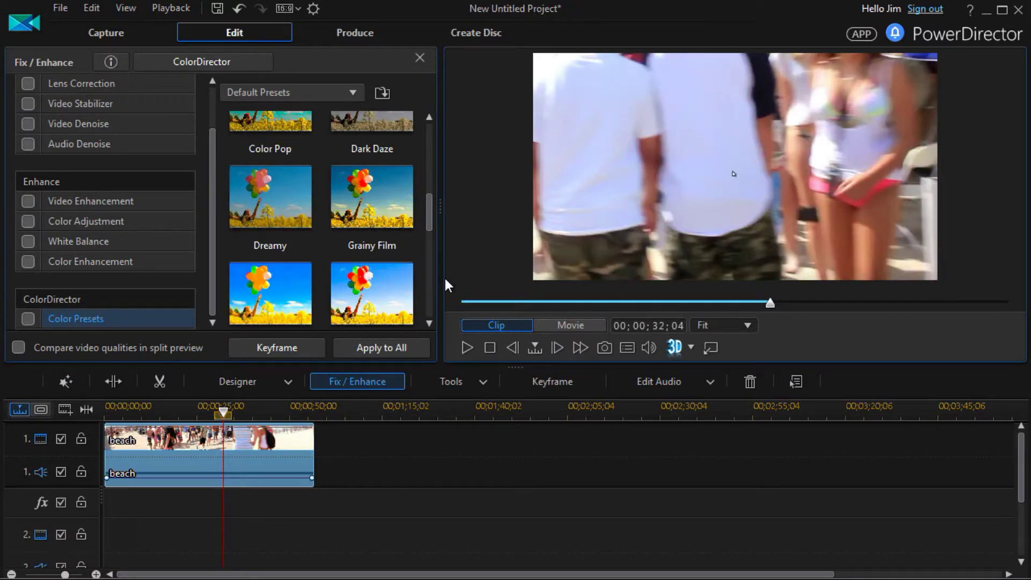
{"action": "left_click", "coordinate": [467, 348]}
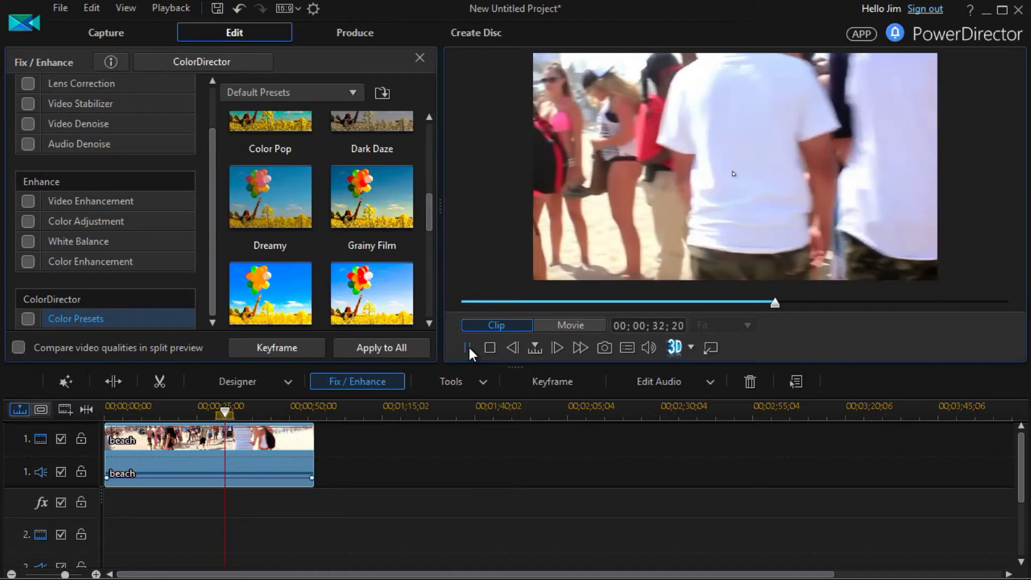
{"action": "left_click", "coordinate": [274, 203]}
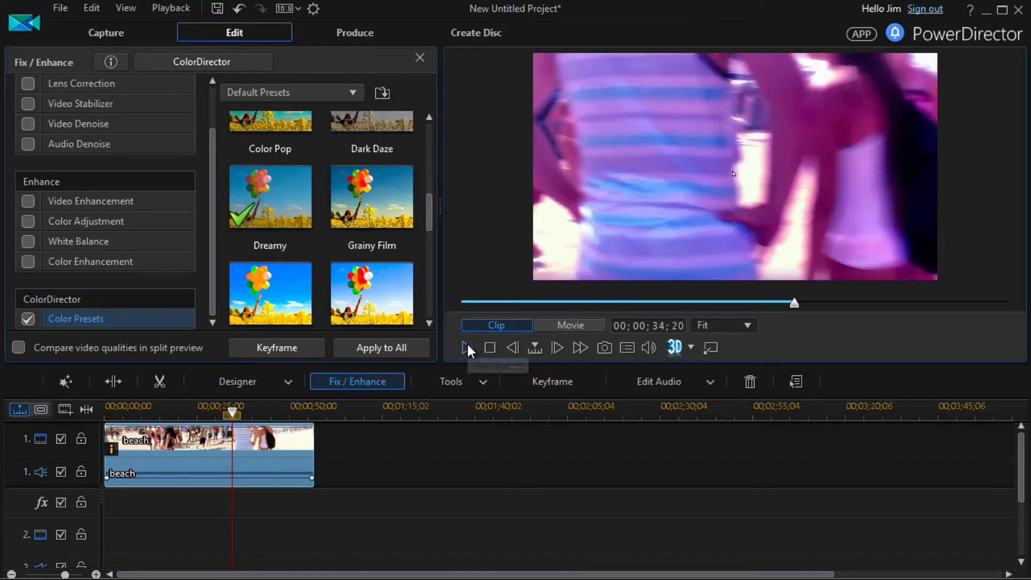
{"action": "left_click", "coordinate": [468, 345]}
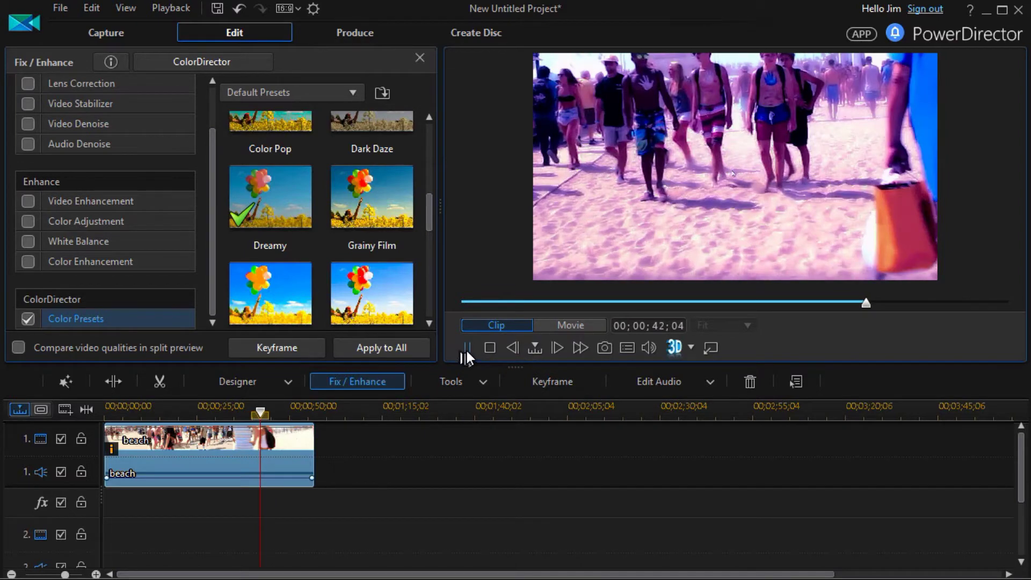
{"action": "left_click", "coordinate": [469, 347]}
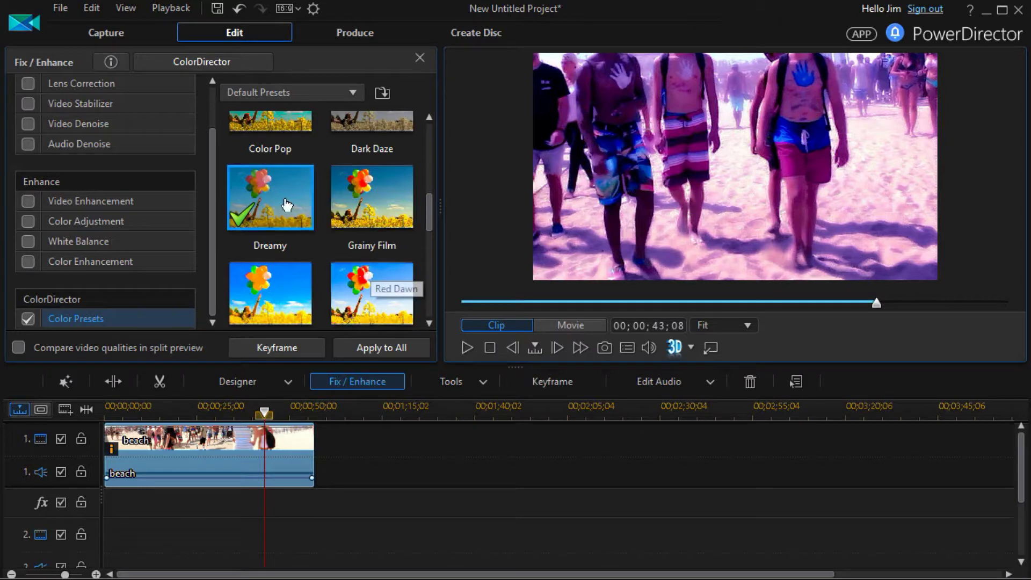
Step: Remove the Dreamy preset from the beach clip and look over the available Fix and Enhance options
{"action": "left_click", "coordinate": [305, 193]}
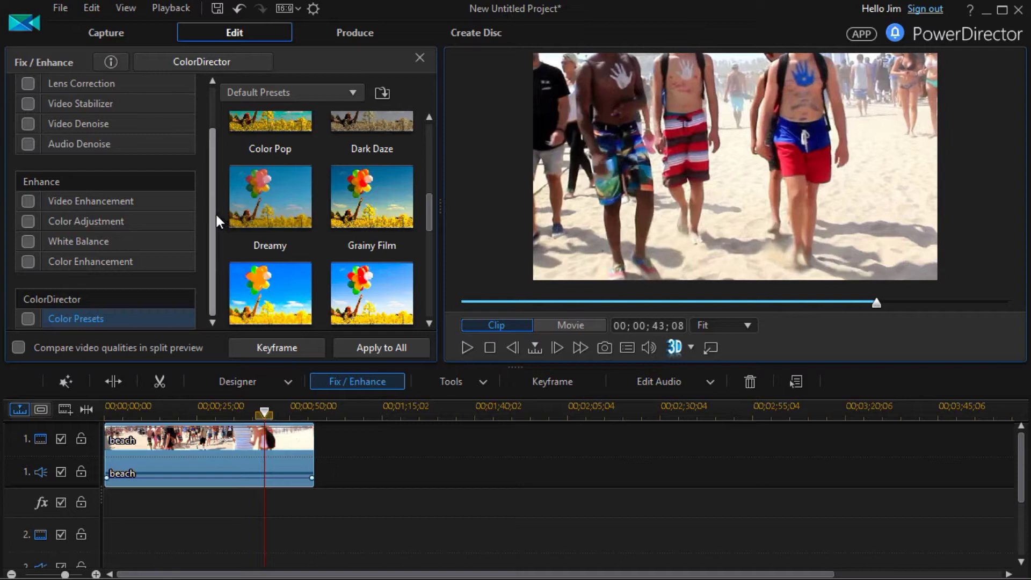
{"action": "left_click_drag", "start_coordinate": [211, 212], "coordinate": [198, 168]}
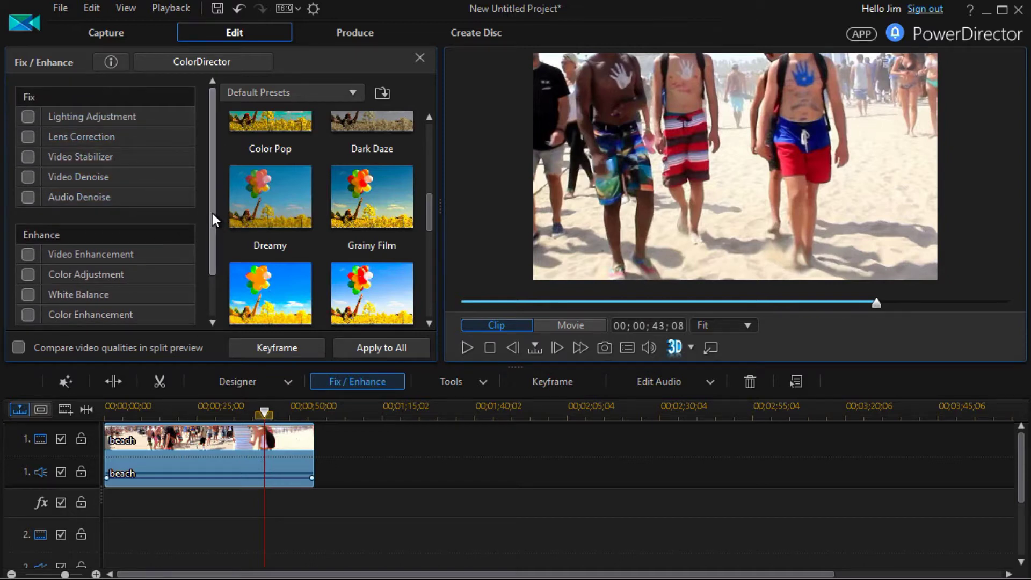
{"action": "left_click_drag", "start_coordinate": [212, 214], "coordinate": [219, 263]}
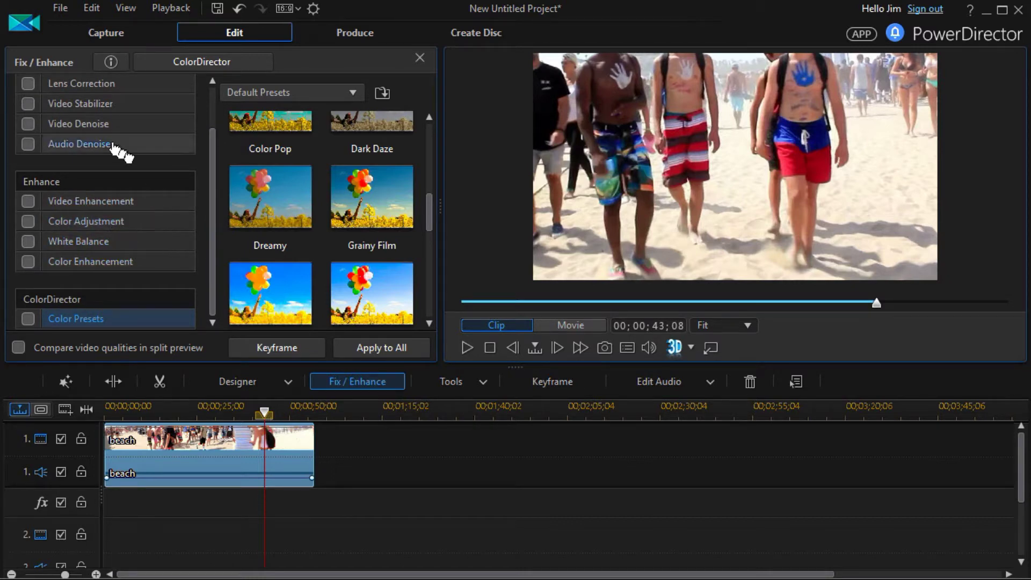
{"action": "left_click_drag", "start_coordinate": [215, 179], "coordinate": [213, 156]}
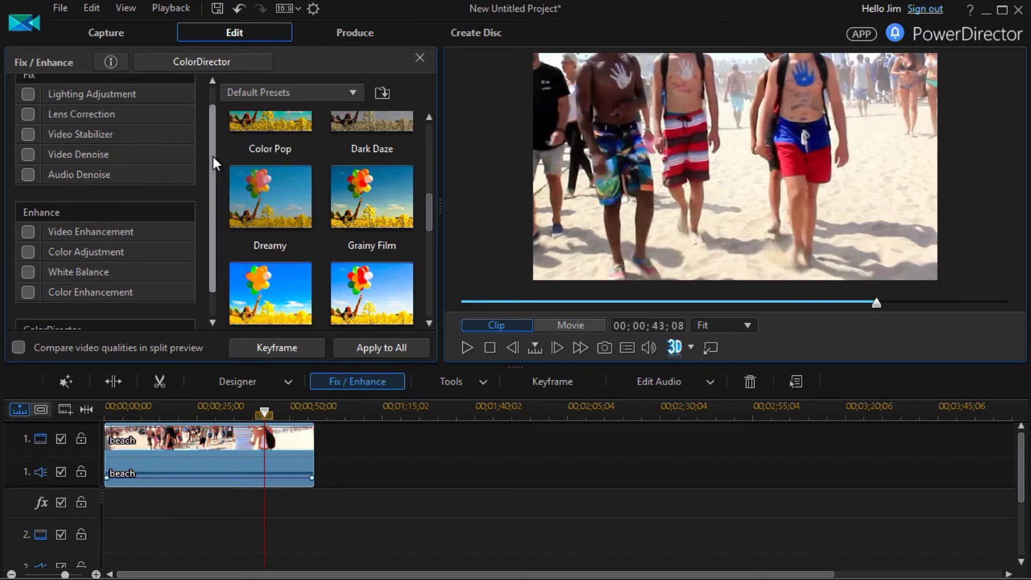